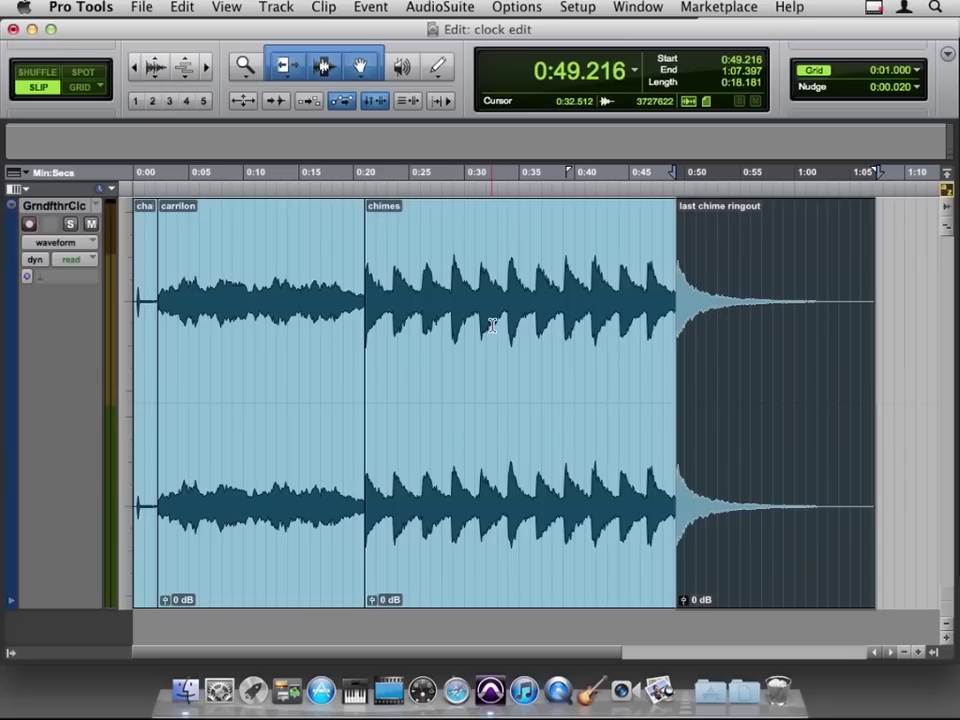
- Cycle the edit mode through Shuffle, Slip, Spot and Grid, ending back in Slip
key("F1")
key("F2")
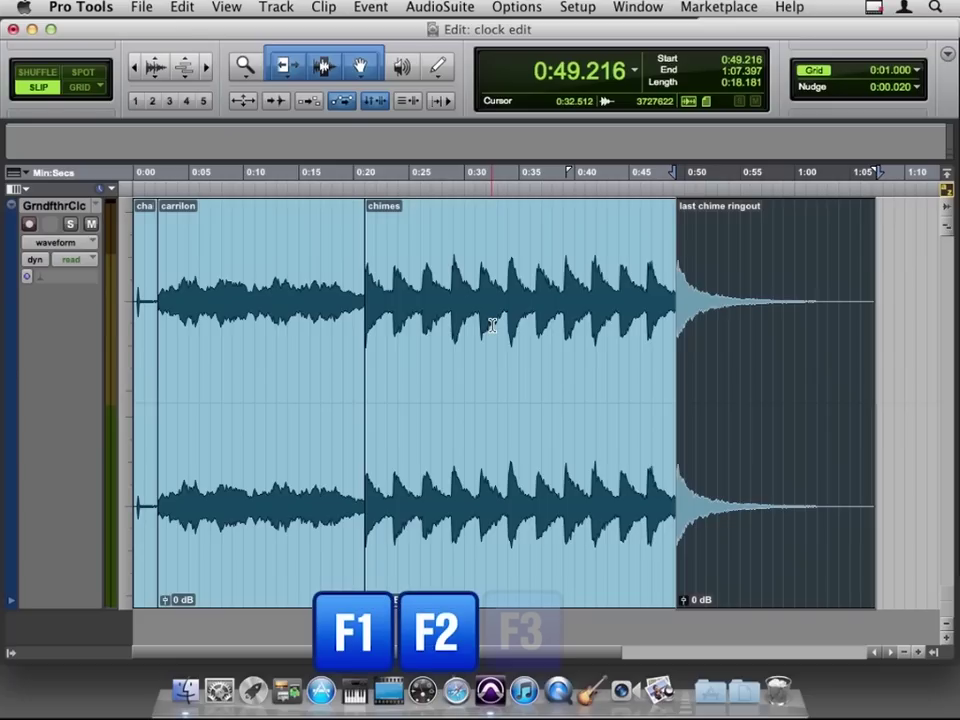
key("F3")
key("F4")
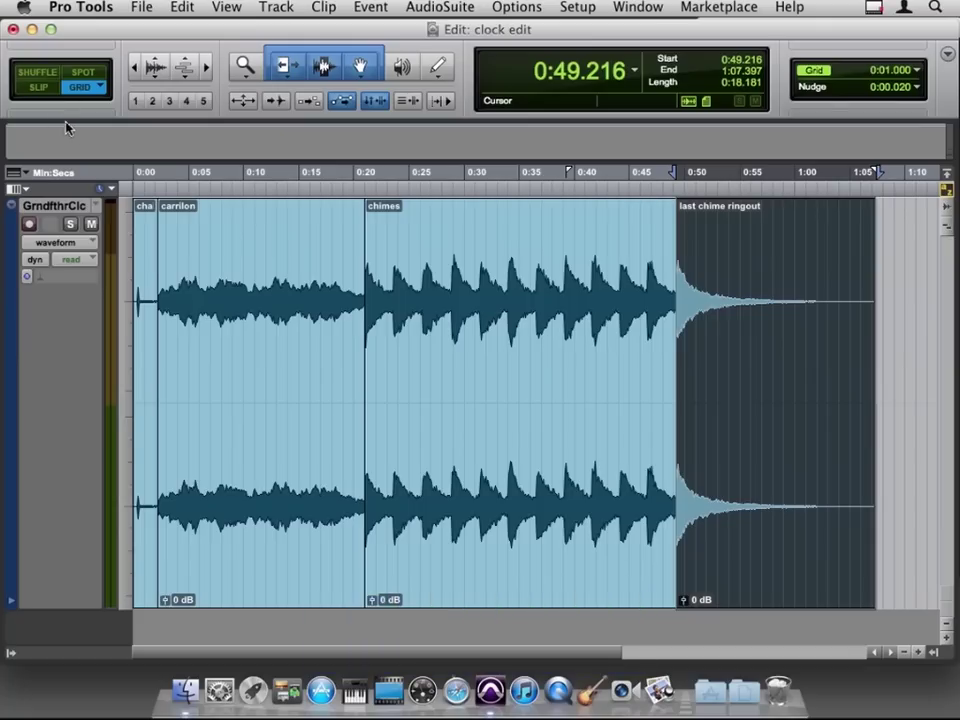
key("F2")
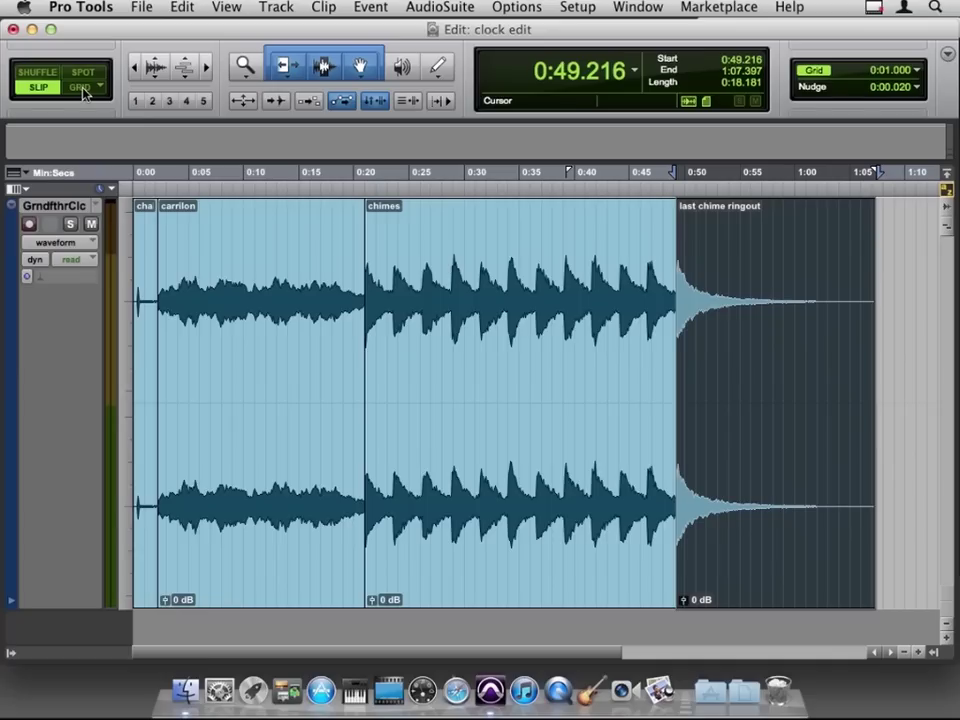
- Review the absolute/relative grid choices unchanged, then step through the edit modes again back to Slip
left_click(84, 92)
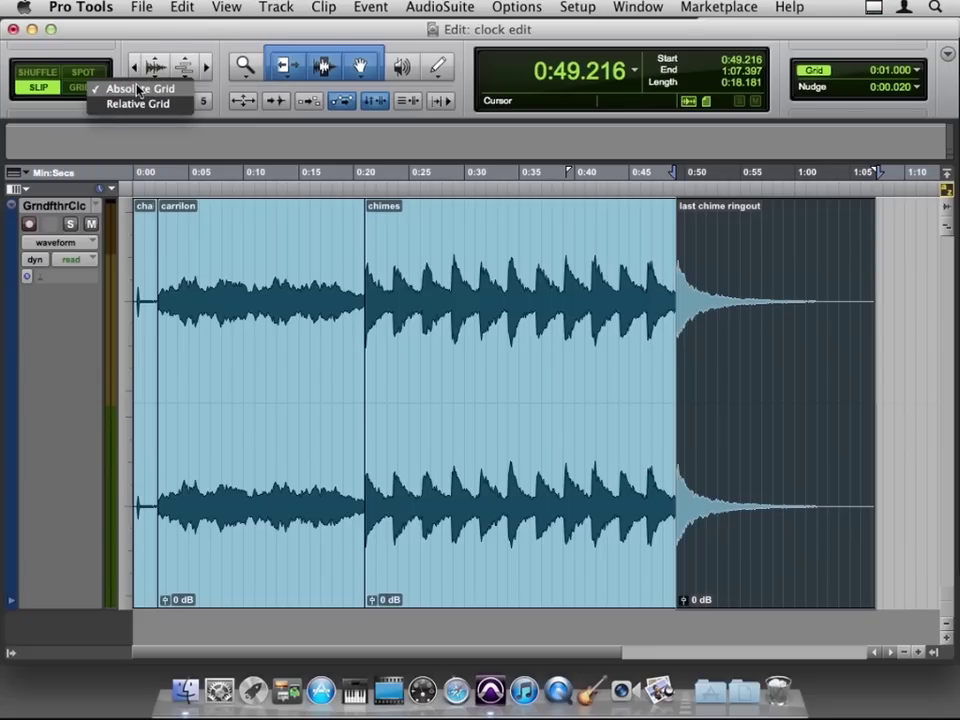
left_click(84, 50)
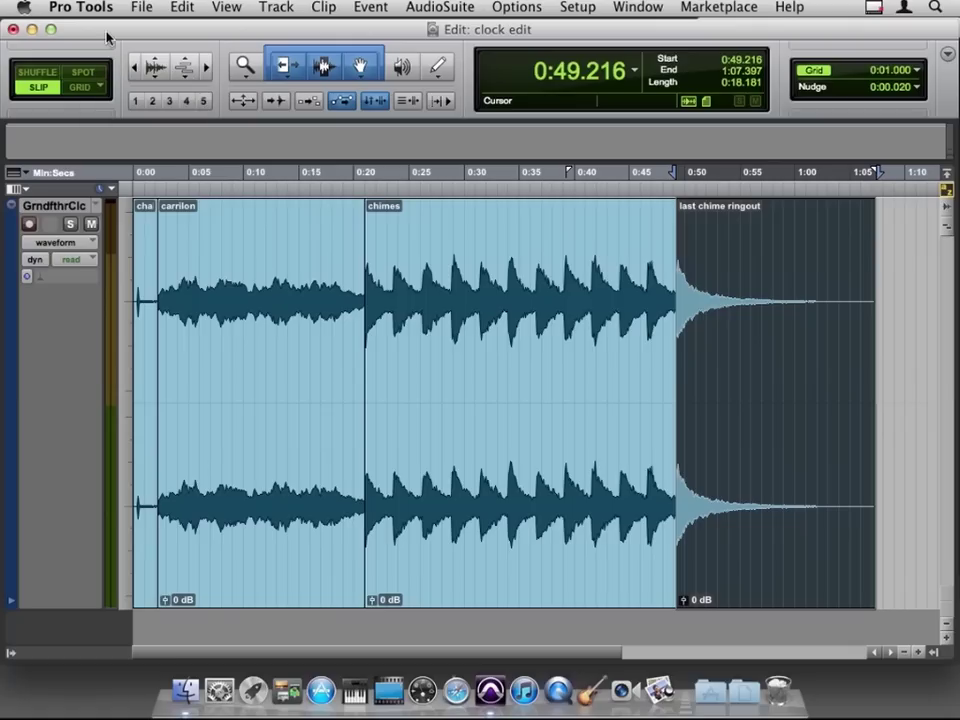
key("F1")
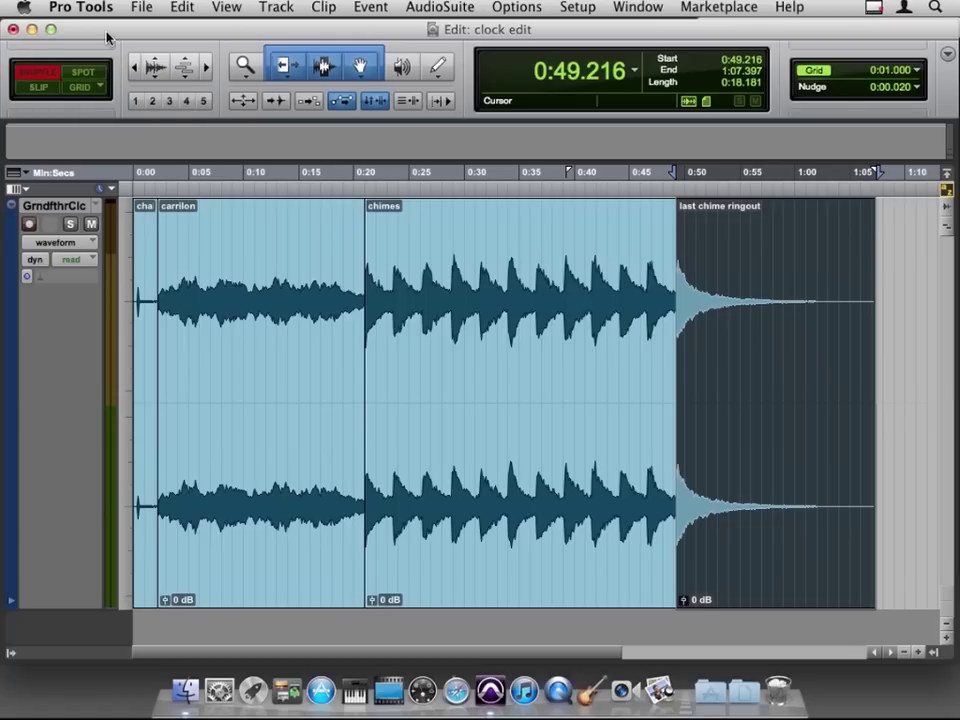
key("F2")
key("F3")
key("F4")
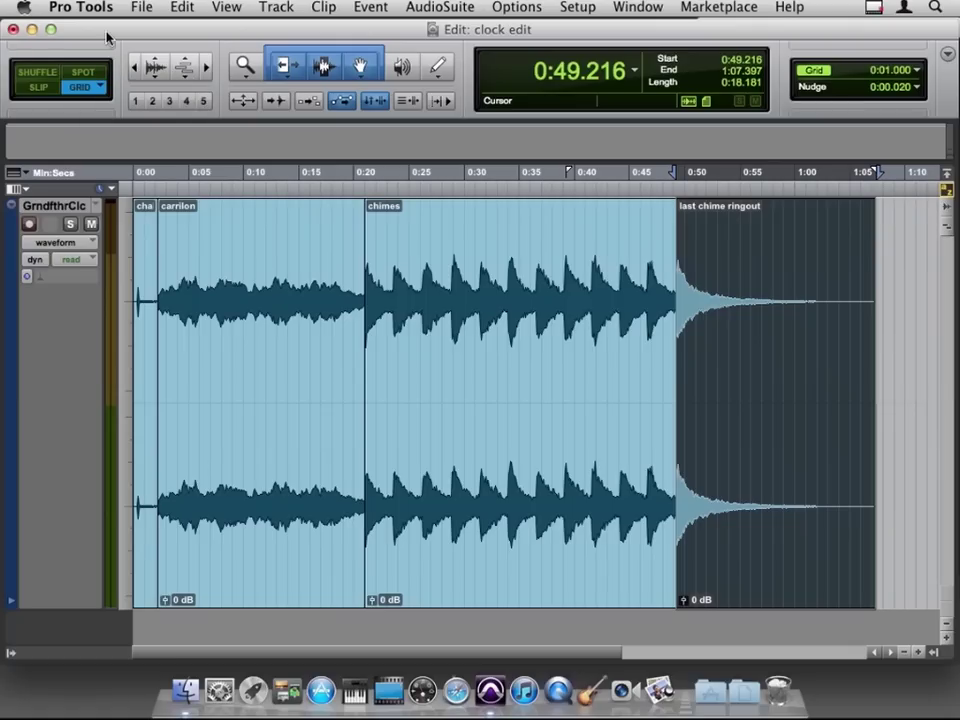
key("F2")
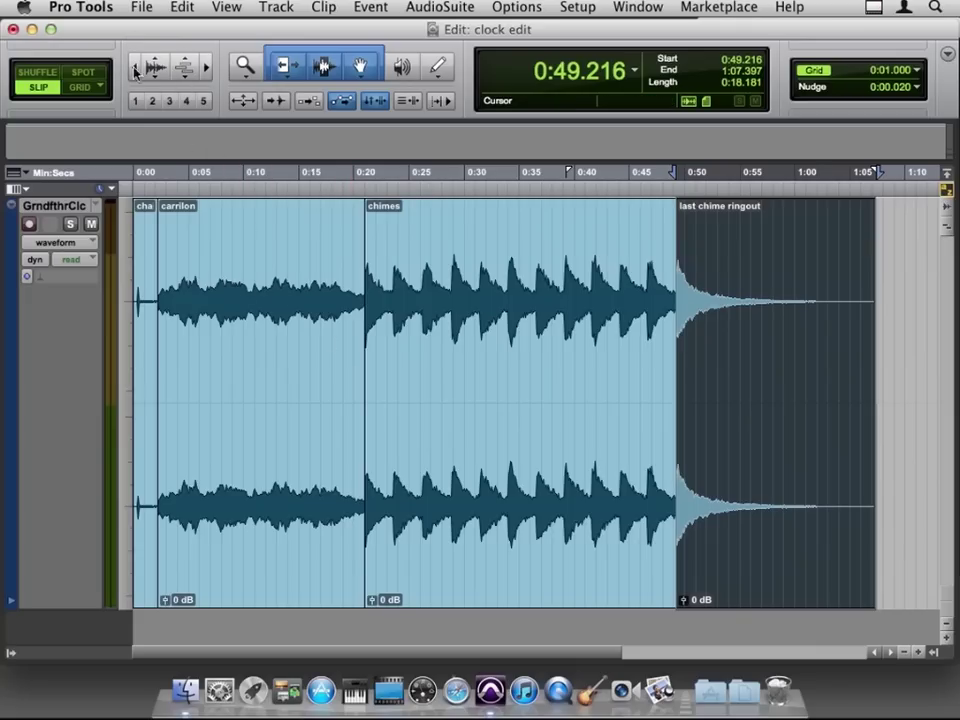
- Choose Normal Zoom, zoom in on 0:14–0:25, zoom out to the whole session, and reconfirm Normal Zoom
left_click(243, 67)
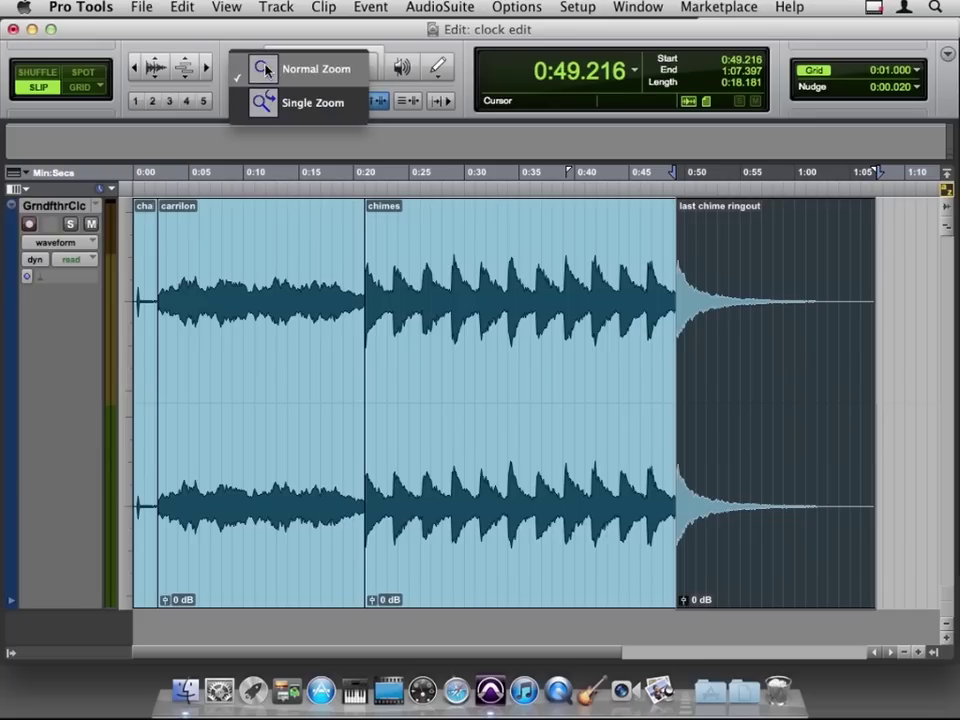
left_click(266, 68)
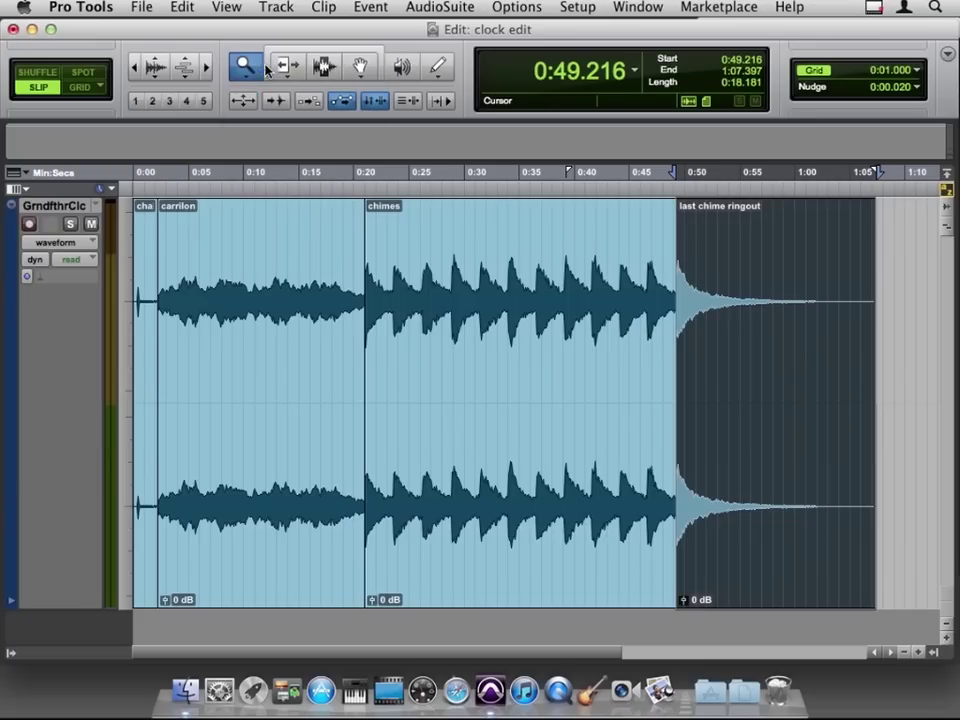
left_click_drag(288, 223, 422, 316)
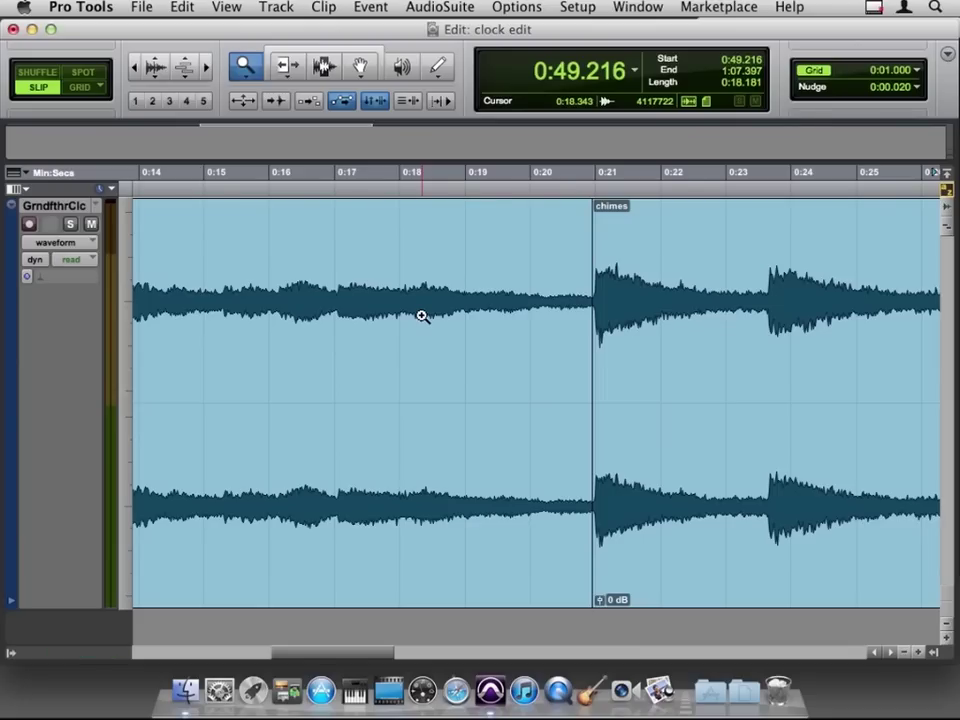
key("super+bracketleft")
key("super+bracketleft")
key("super+bracketleft")
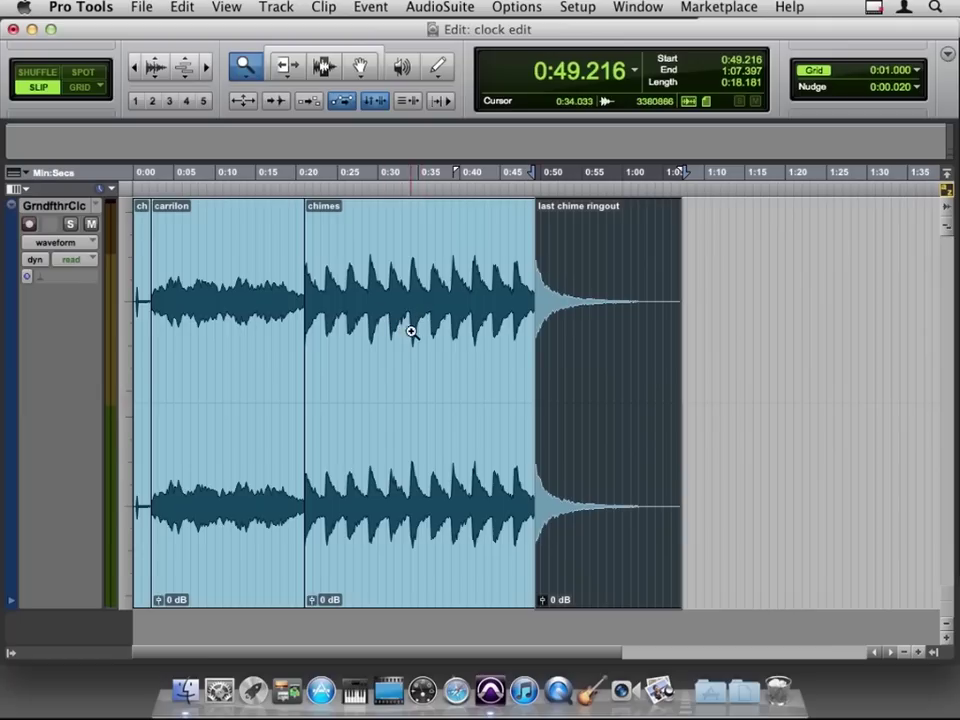
left_click(234, 65)
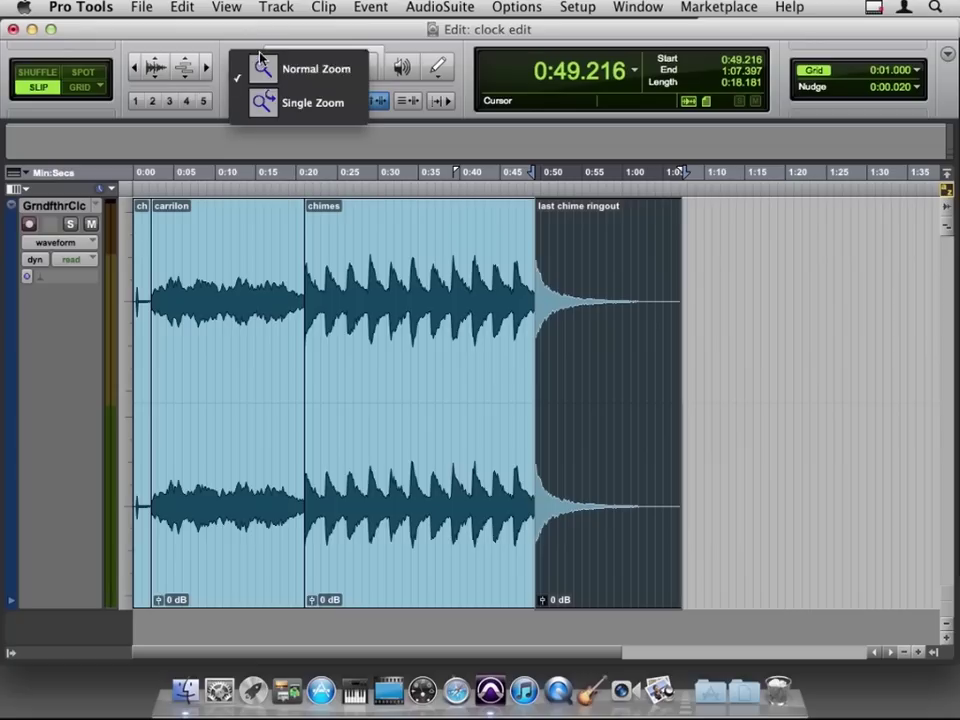
left_click(260, 68)
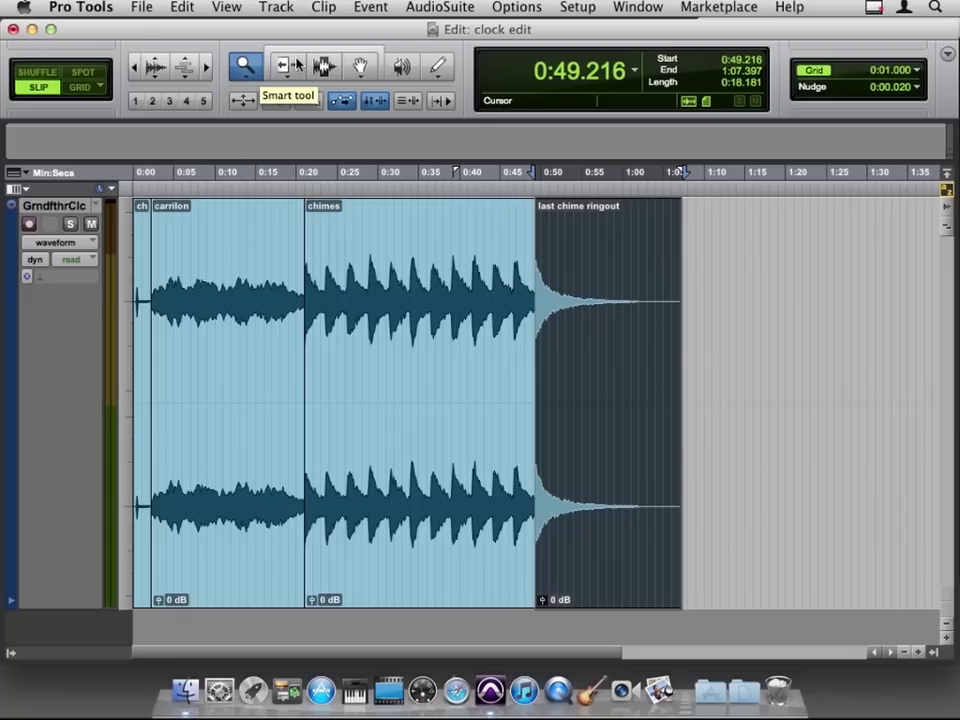
- Enable the Smart Tool, try Selector then Trimmer, and review the Standard and TCE trim variants
left_click(268, 48)
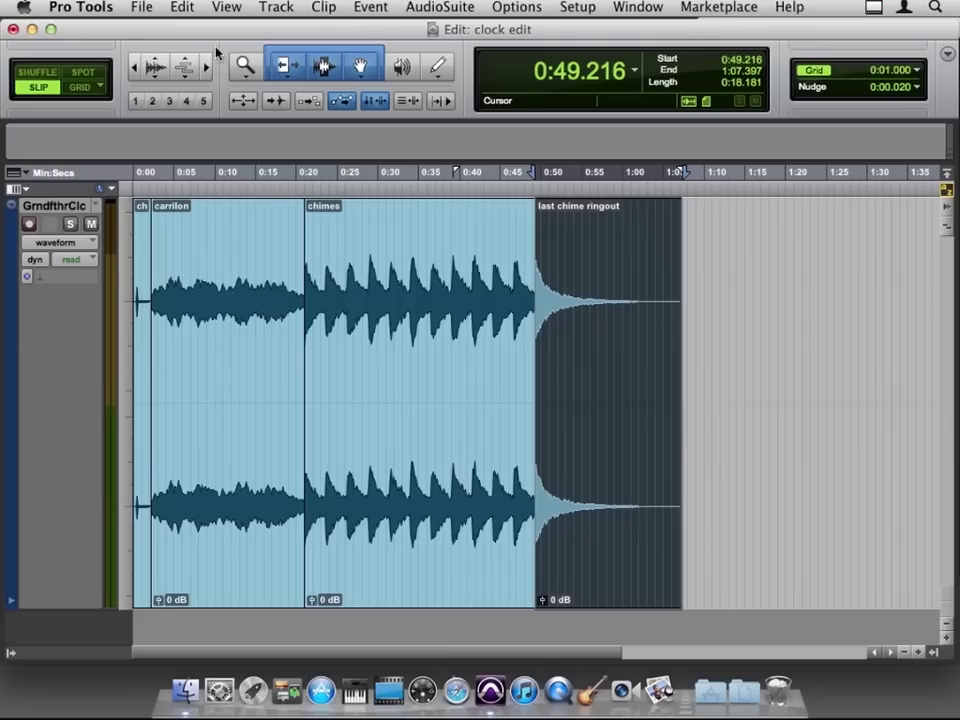
left_click(317, 71)
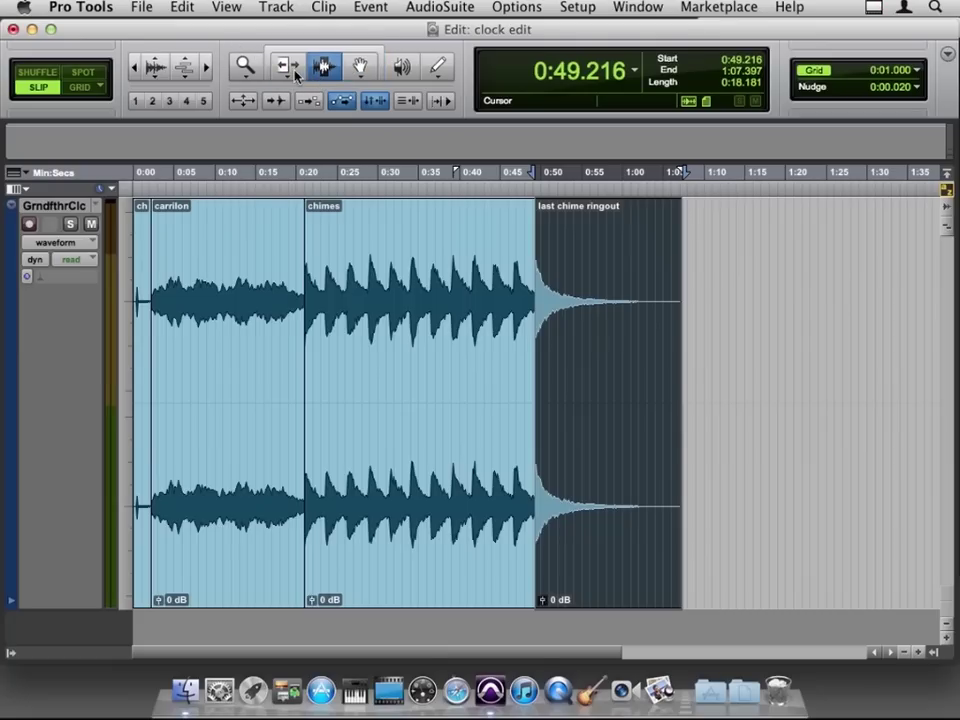
left_click(296, 72)
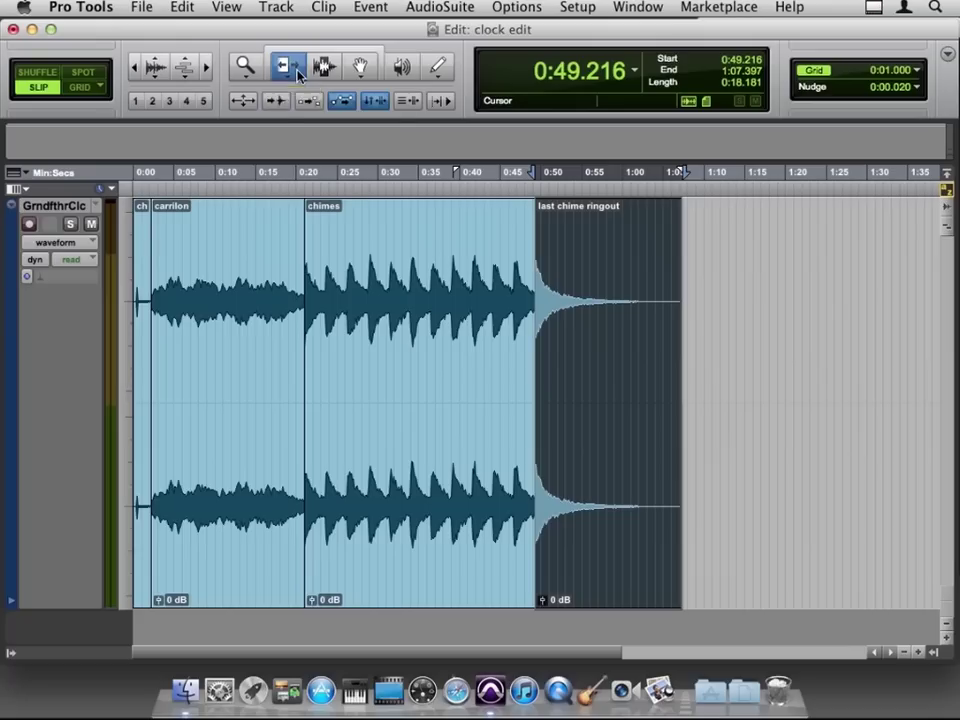
left_click(297, 75)
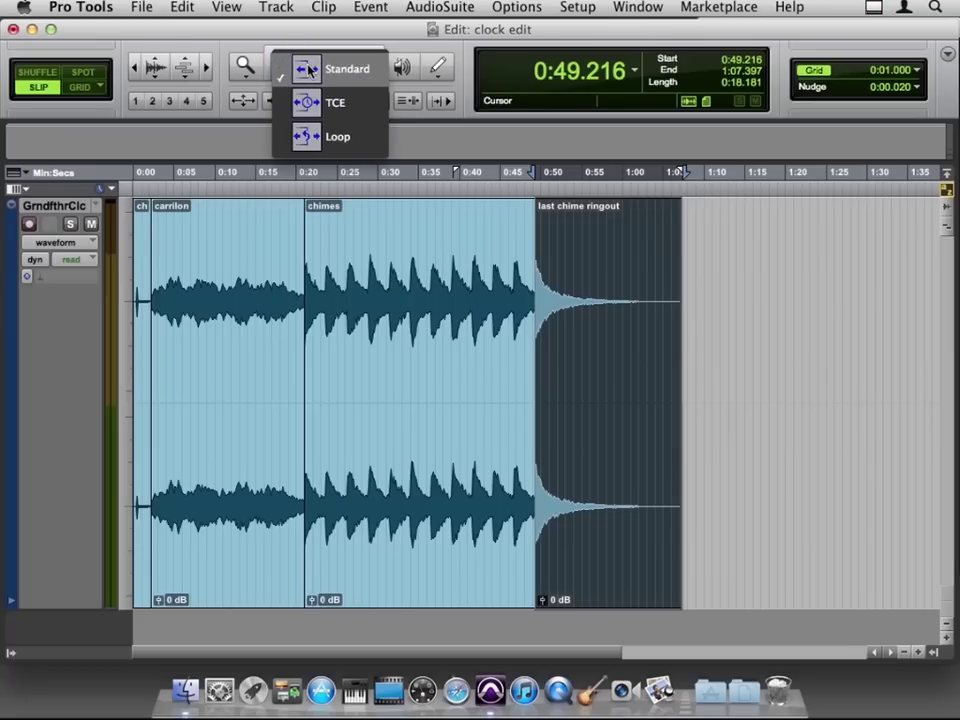
left_click(318, 68)
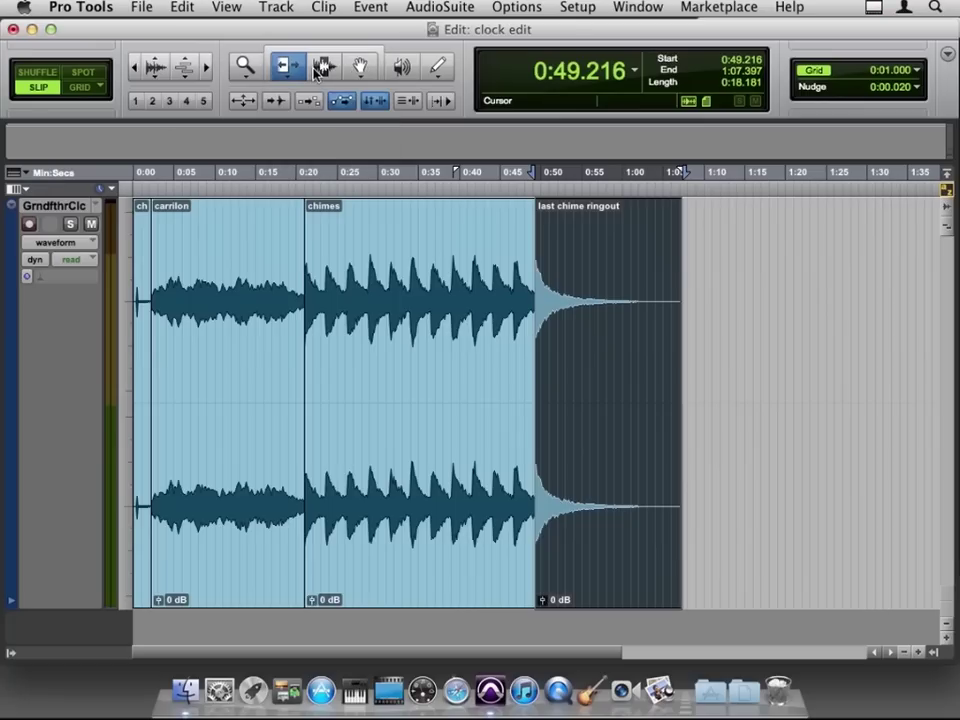
key("F6")
key("F6")
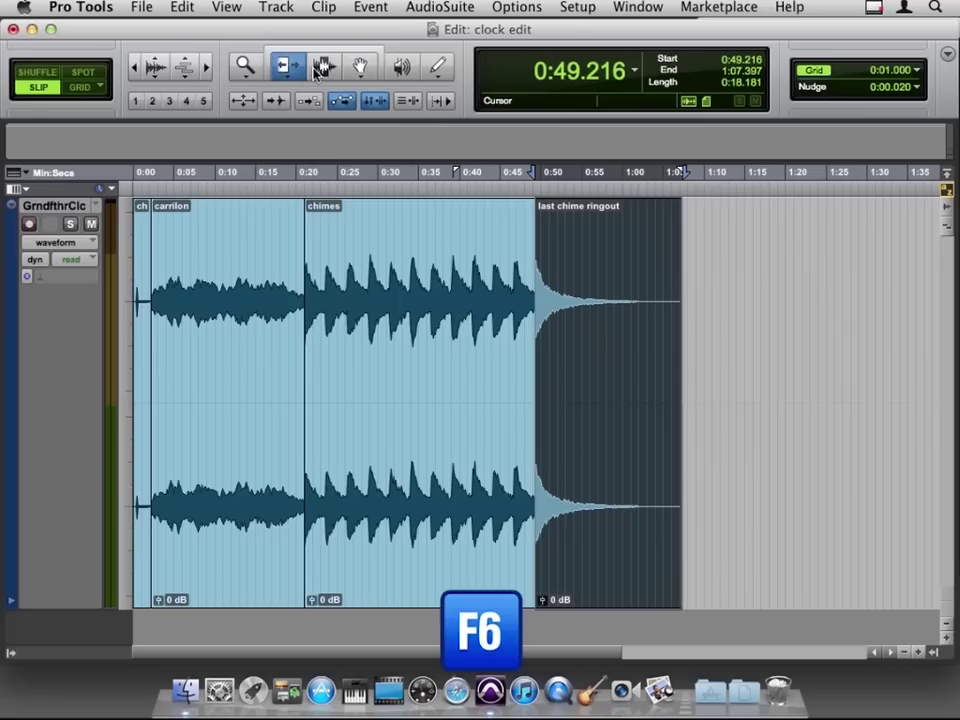
key("F6")
- Switch from Selector back to Trimmer and cycle its variants, ending on TCE
left_click(320, 67)
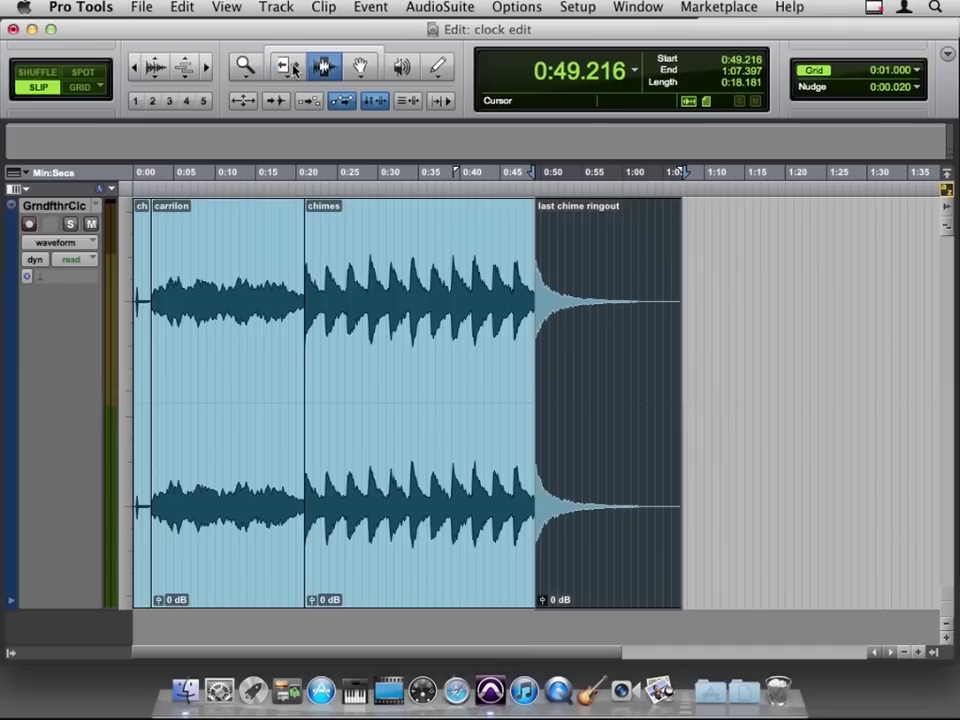
left_click(295, 72)
left_click(295, 72)
left_click(295, 72)
left_click(295, 72)
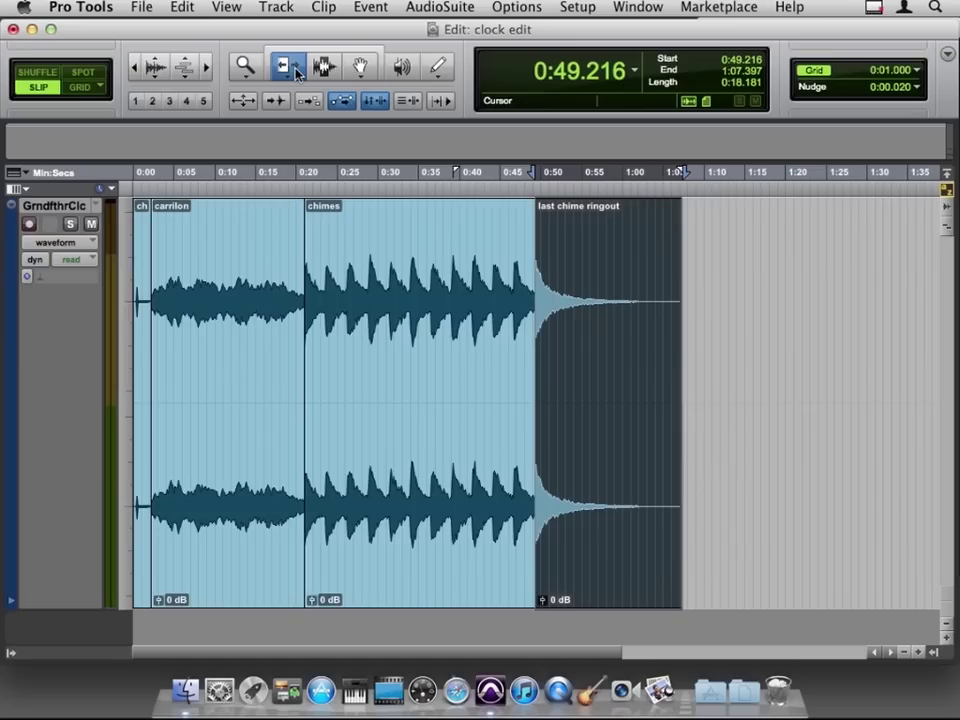
left_click(295, 72)
- Turn the Smart Tool off, pick another Trimmer variant, and grab the last chime ringout clip's end
left_click(322, 53)
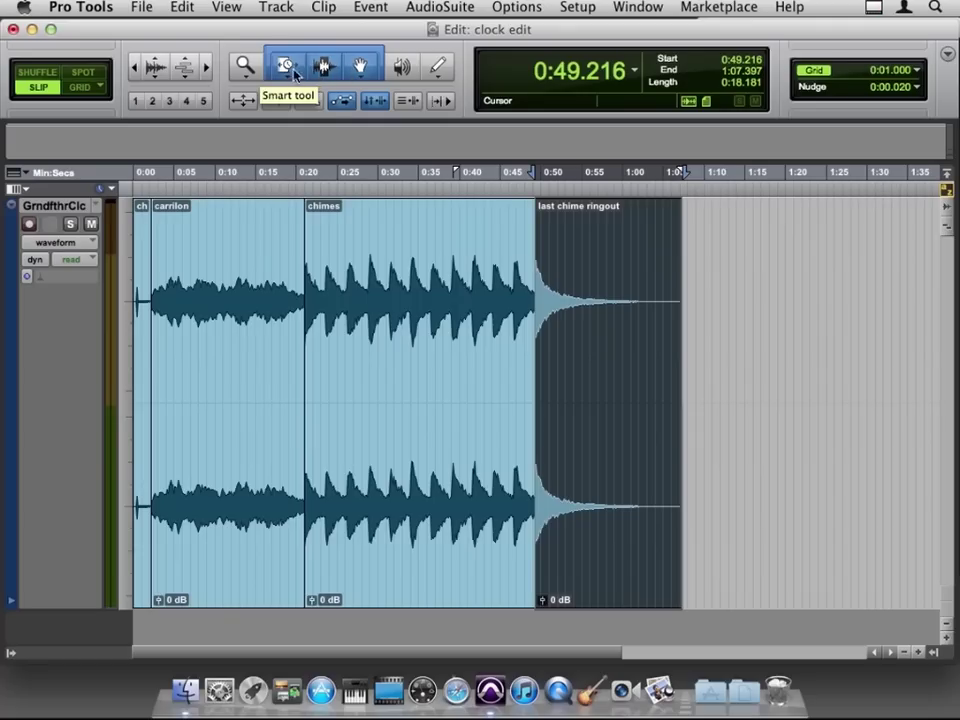
left_click(318, 54)
key("F6")
key("F6")
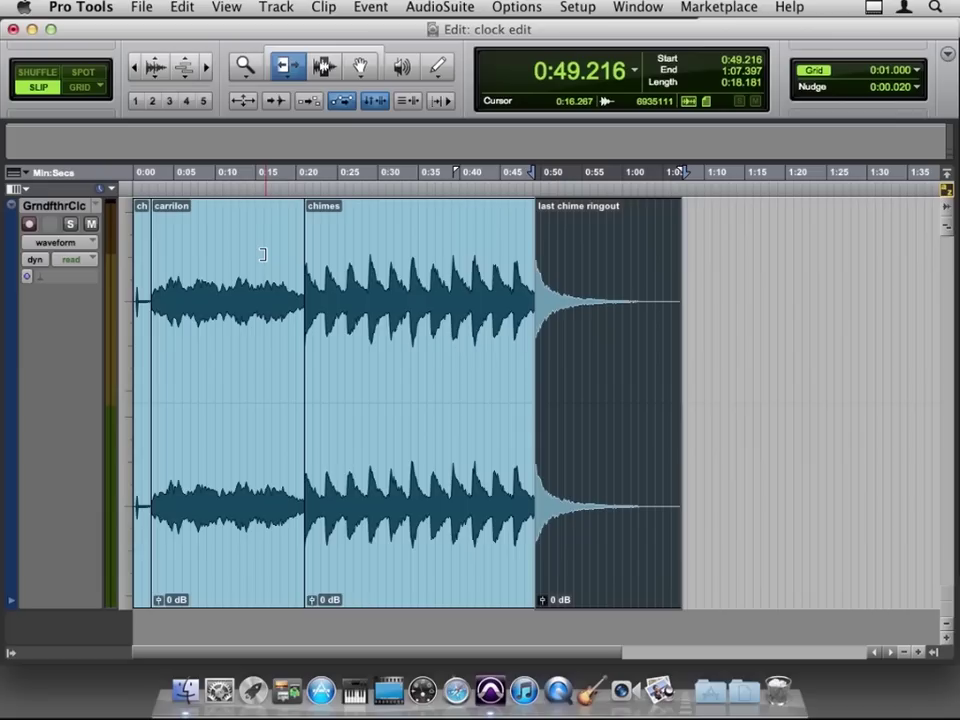
left_click(677, 362)
- Trim the ringout clip's end to about 0:51.8, play it, undo, then drag the end toward 0:55.261 again
left_click_drag(677, 362, 555, 364)
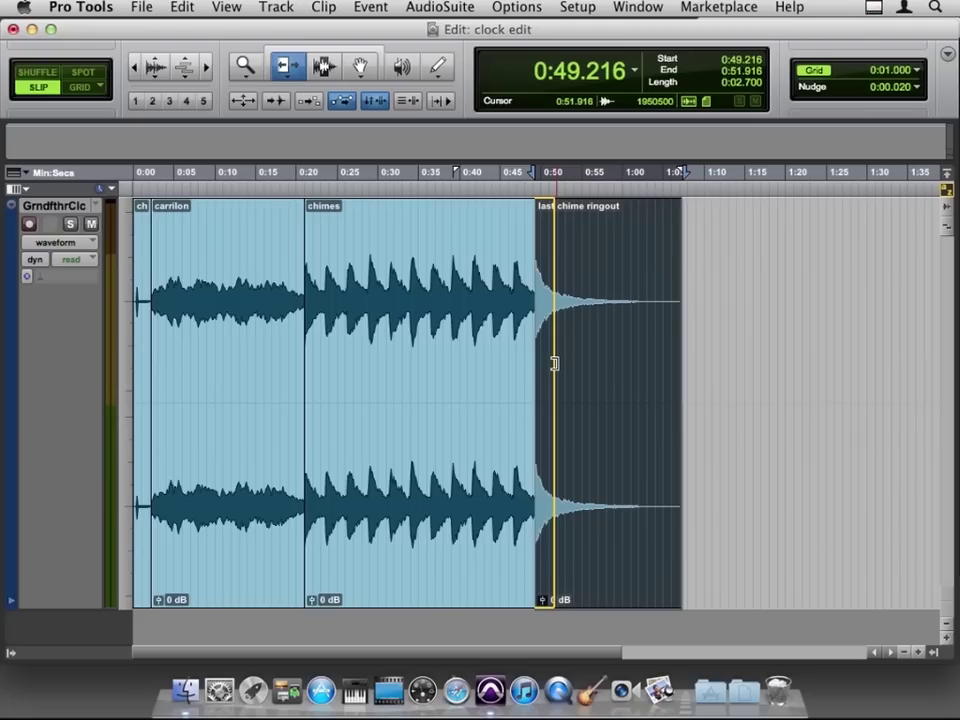
left_click_drag(555, 364, 552, 364)
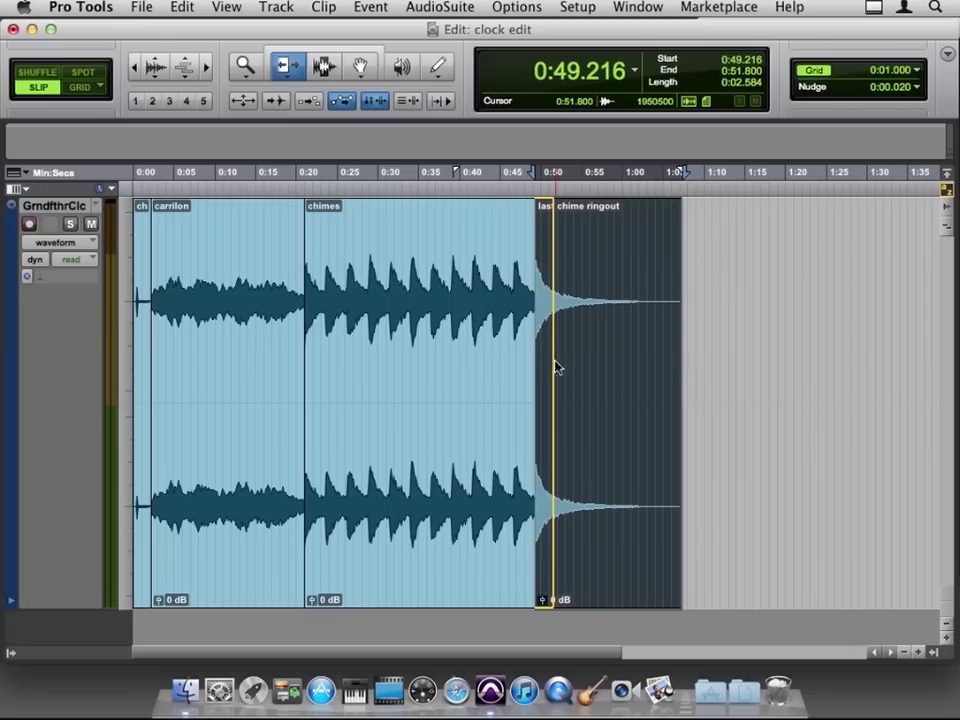
left_click_drag(552, 362, 550, 361)
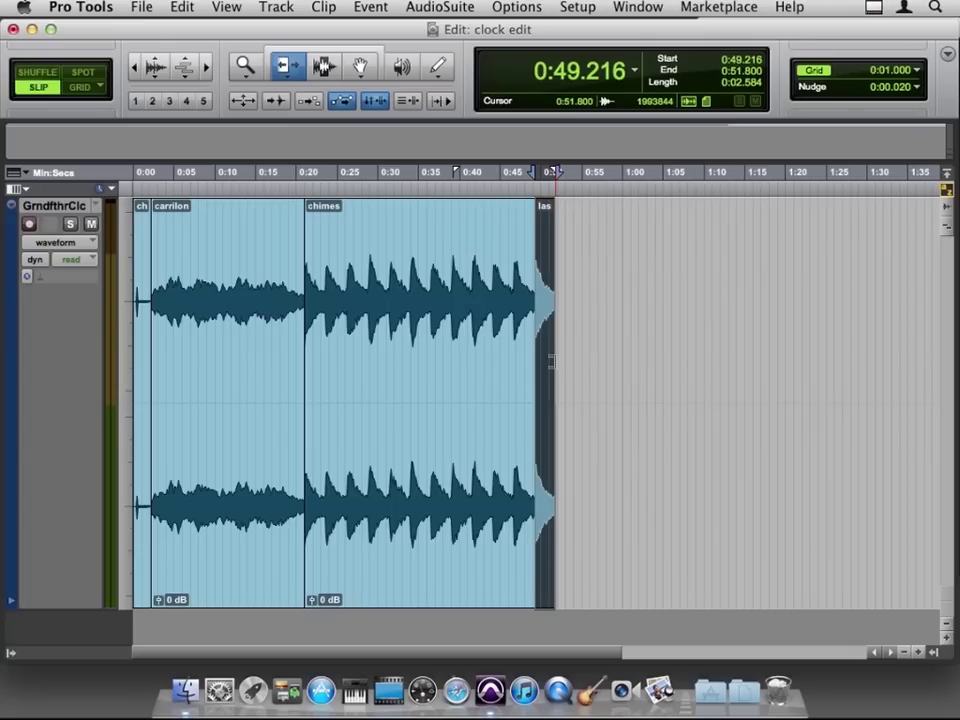
key("space")
key("super+z")
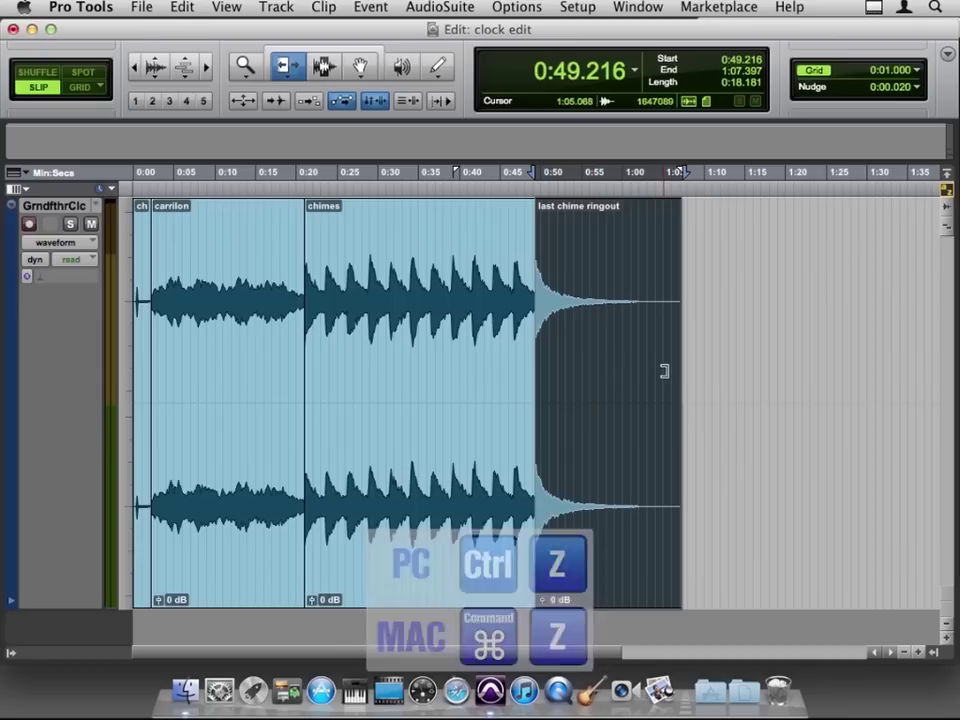
left_click_drag(679, 375, 729, 394)
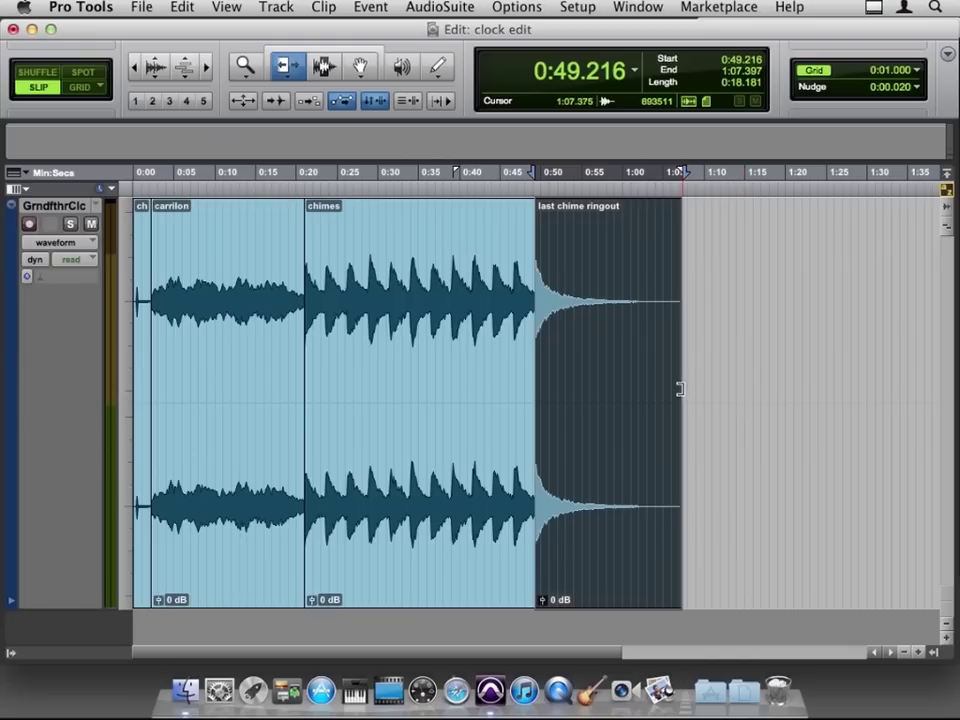
left_click_drag(678, 390, 719, 393)
- With the Selector, select 0:43.840–0:54.800 across chimes and ringout, then a short range inside carrilon
left_click(325, 70)
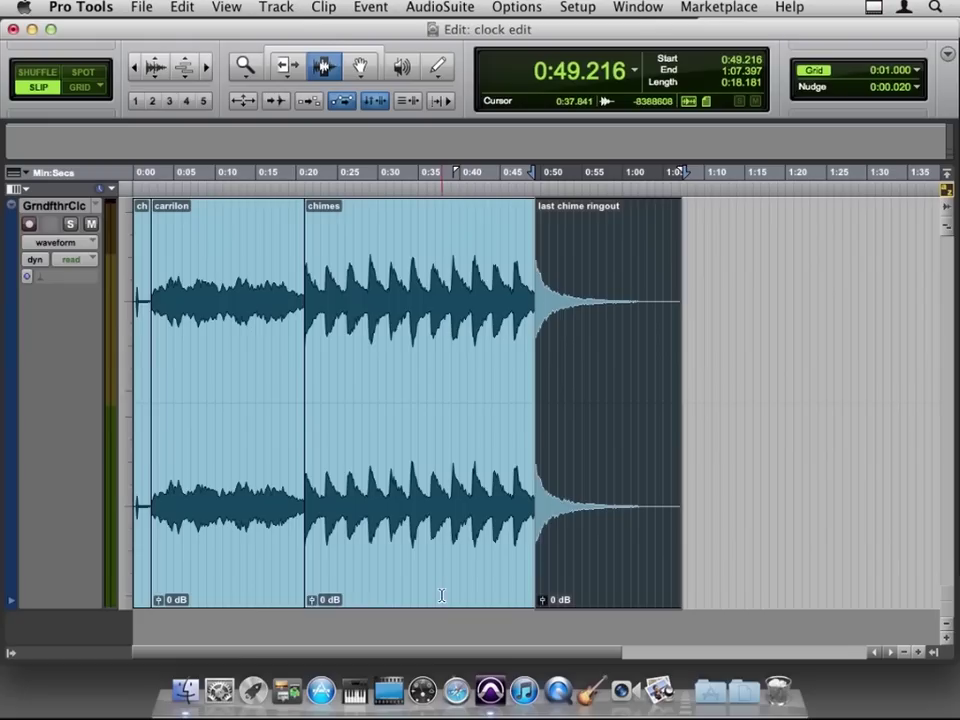
left_click(579, 335)
left_click_drag(579, 335, 491, 332)
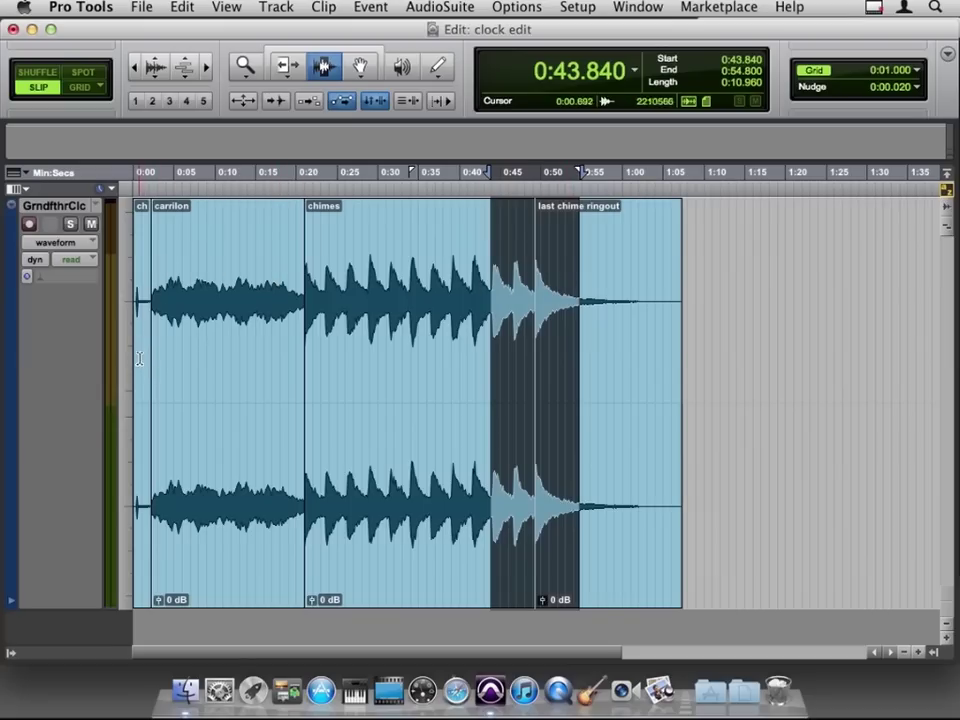
left_click_drag(182, 347, 238, 326)
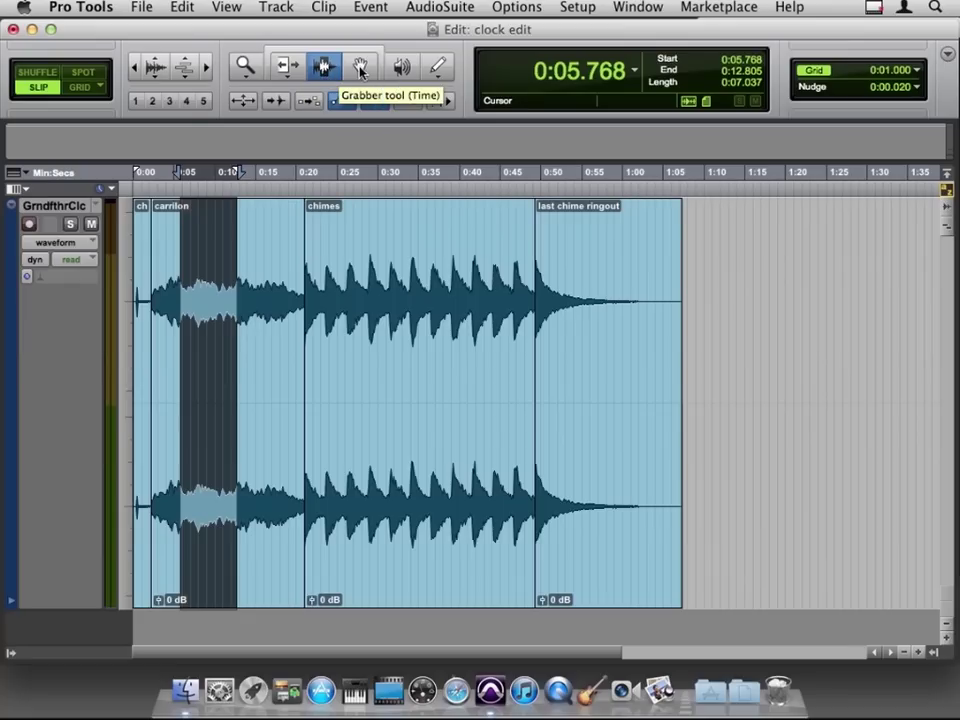
- With the Grabber, select the chimes clip, move the ringout clip later, then undo the move
left_click(361, 70)
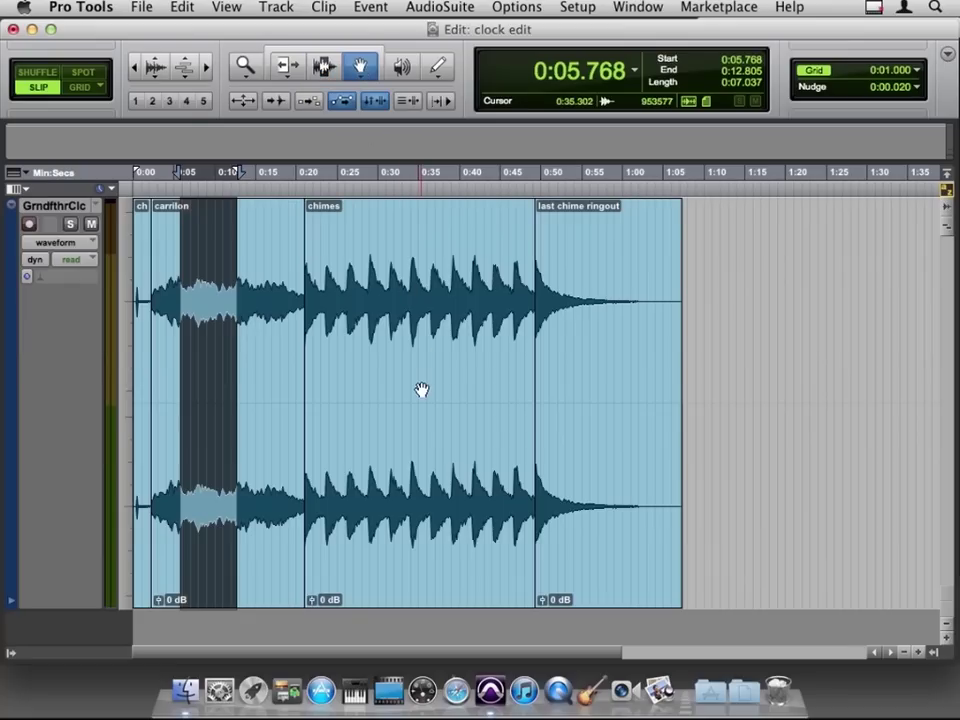
left_click(436, 503)
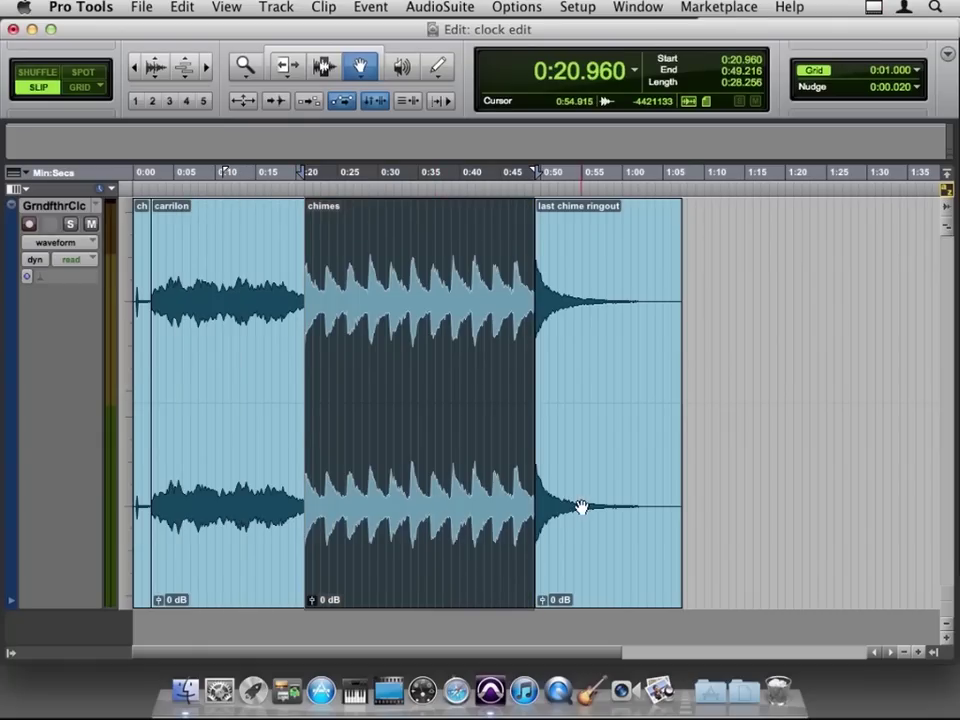
left_click_drag(593, 508, 786, 510)
key("super+z")
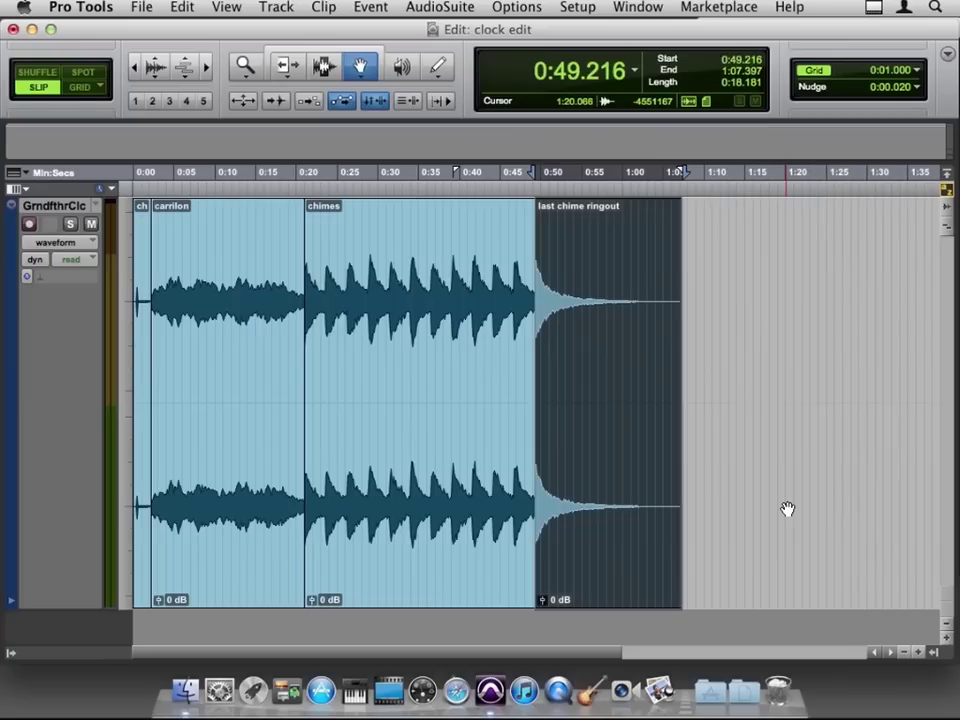
- Keep Time as the Grabber mode and cancel renaming the chimes clip, leaving its name unchanged
left_click(362, 67)
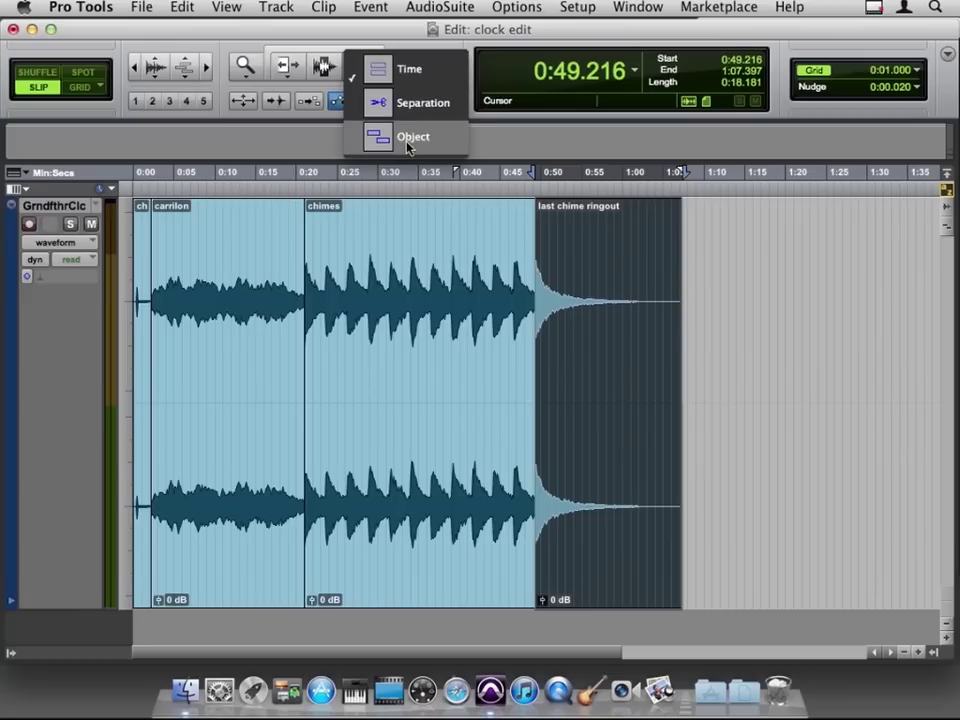
left_click(399, 72)
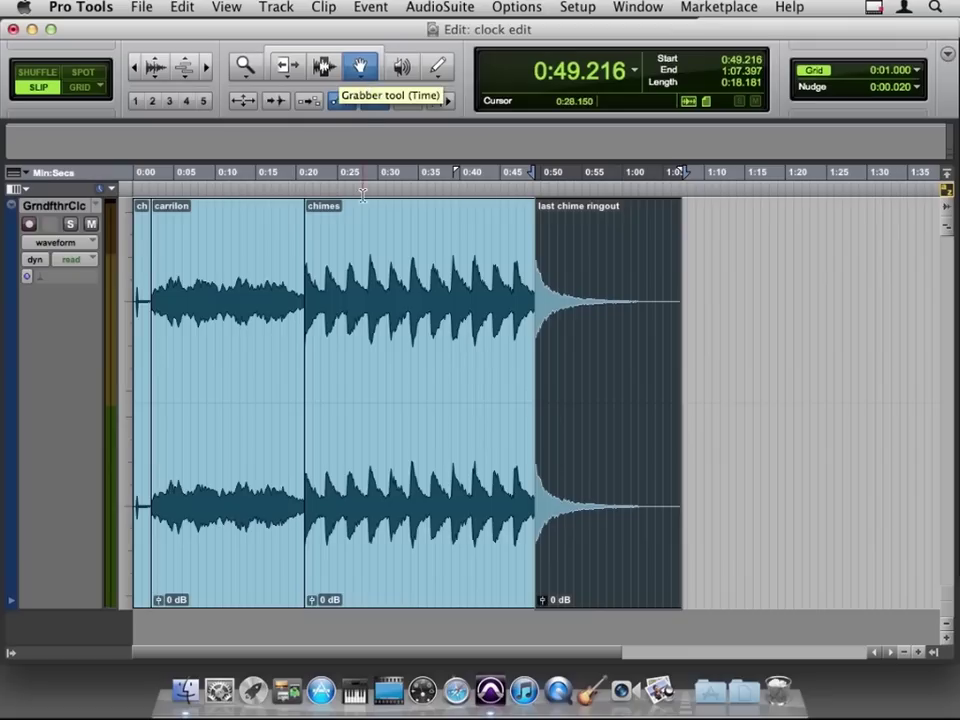
double_click(436, 483)
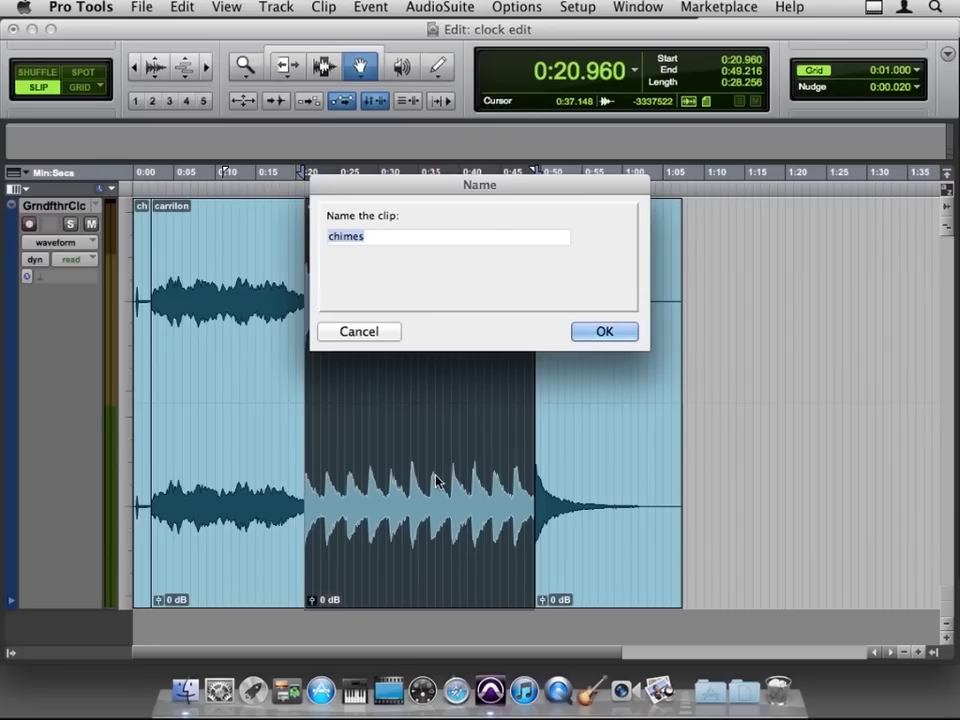
left_click(358, 338)
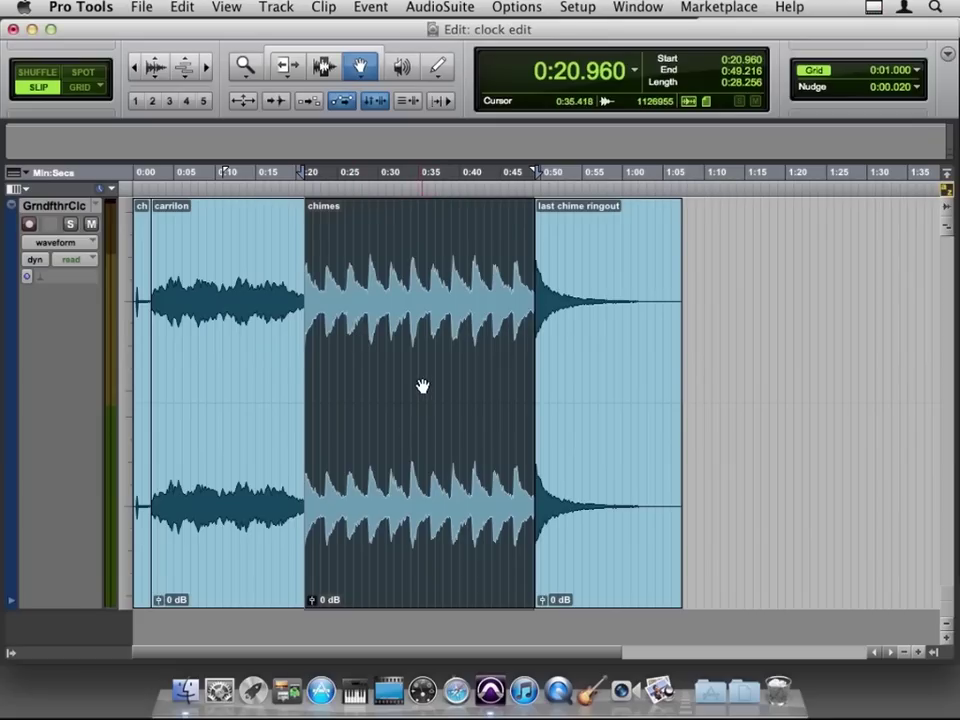
- Select the Scrubber and scrub back and forth through the chimes clip around 0:21–0:28
left_click(402, 68)
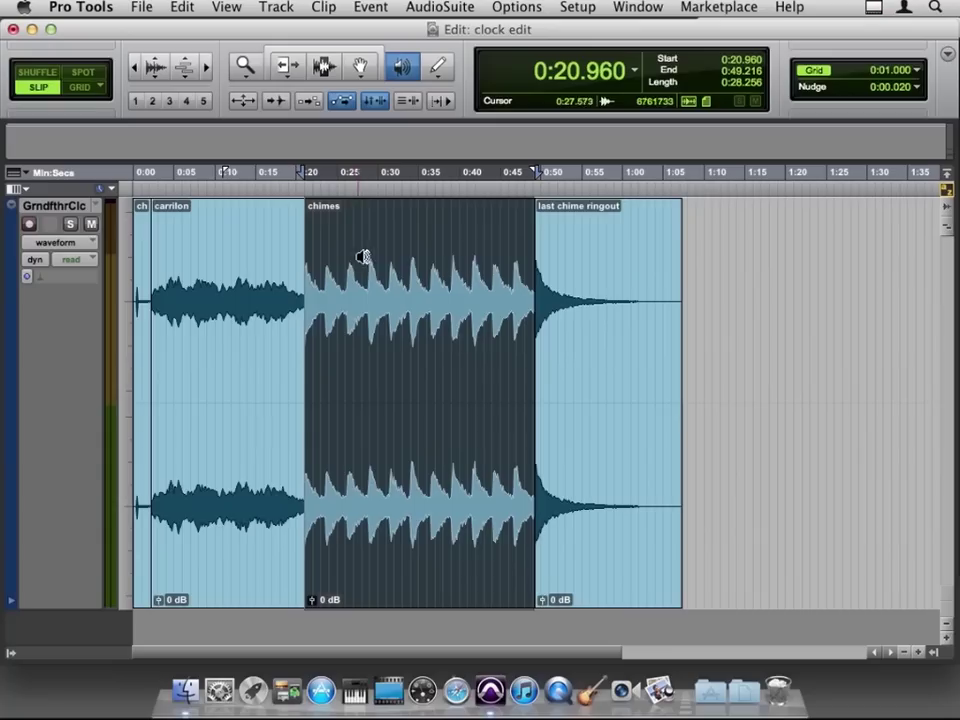
mouse_move(372, 400)
left_mouse_down()
mouse_move(347, 400)
mouse_move(360, 400)
left_mouse_up()
left_click_drag(370, 255, 371, 255)
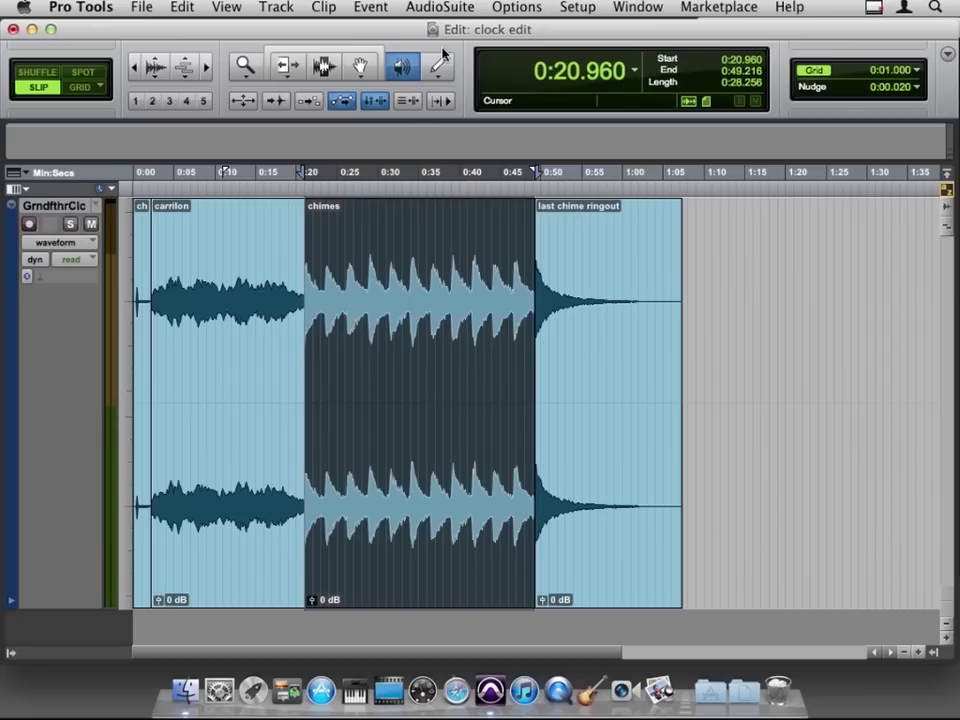
- Select the Pencil tool and keep its Free Hand drawing shape
left_click(441, 68)
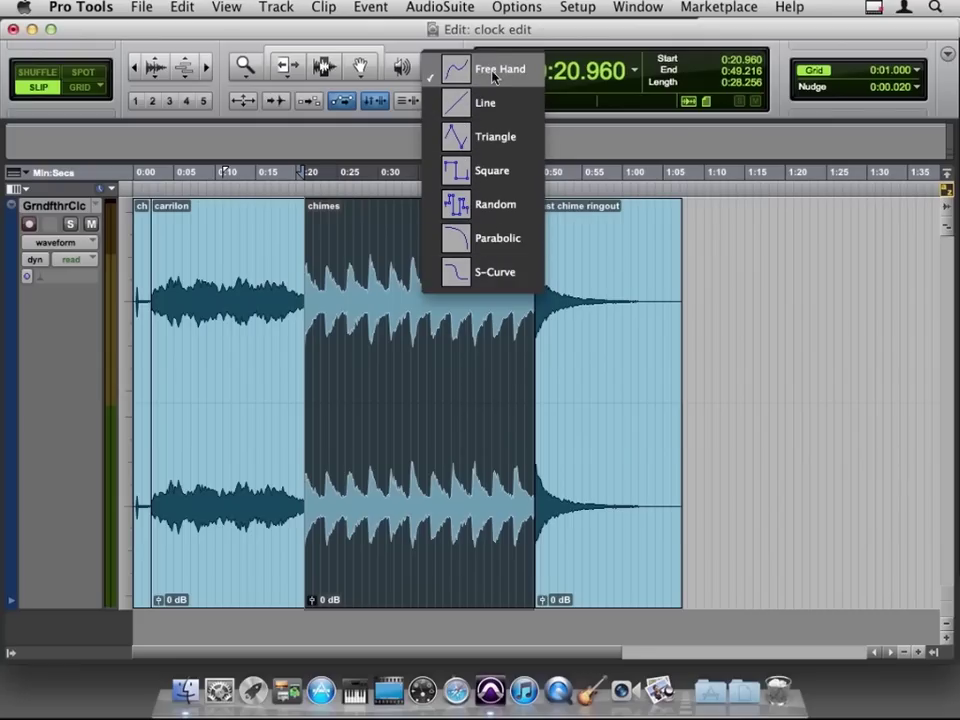
left_click(409, 53)
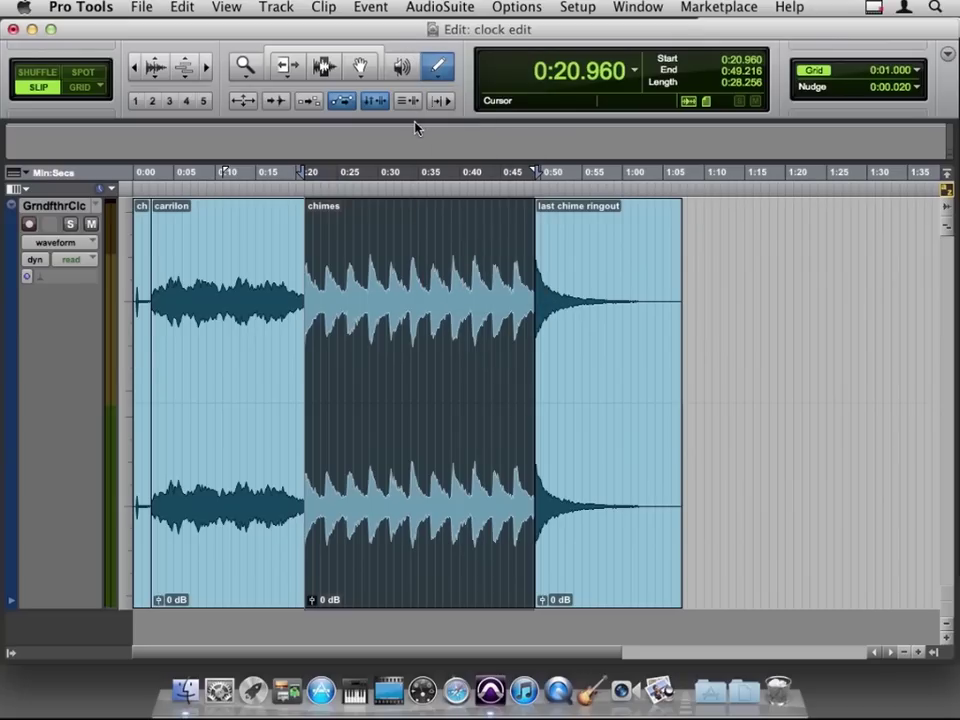
- Step through Zoomer, Trimmer, Selector, Grabber, Scrubber and Pencil with F5–F10, then enable the Smart Tool
key("F5")
key("F6")
key("F7")
key("F8")
key("F9")
key("F10")
left_click(368, 55)
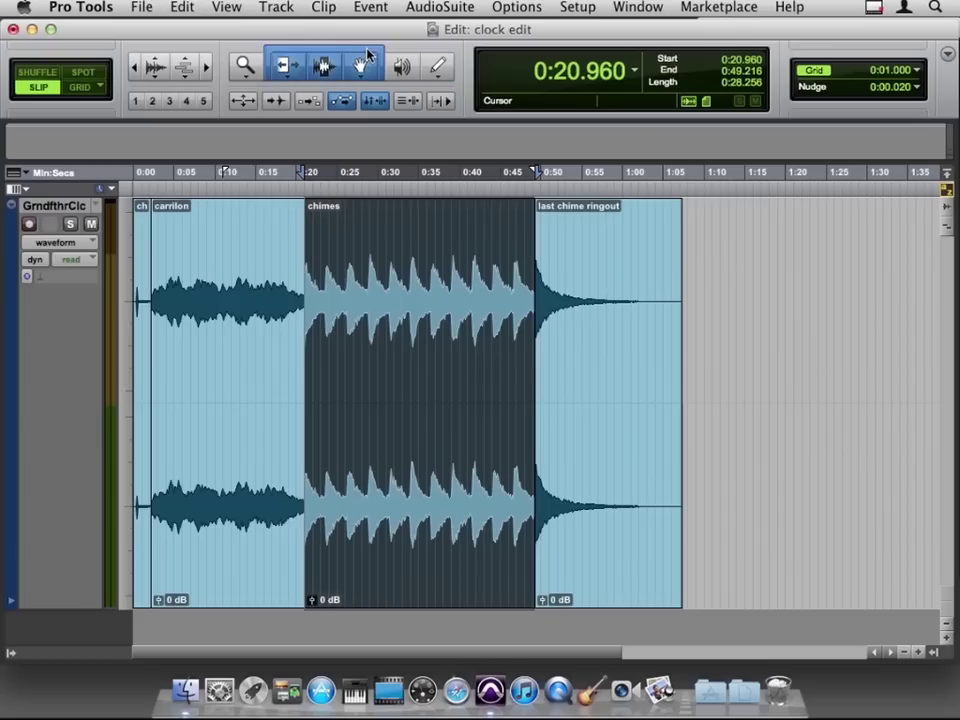